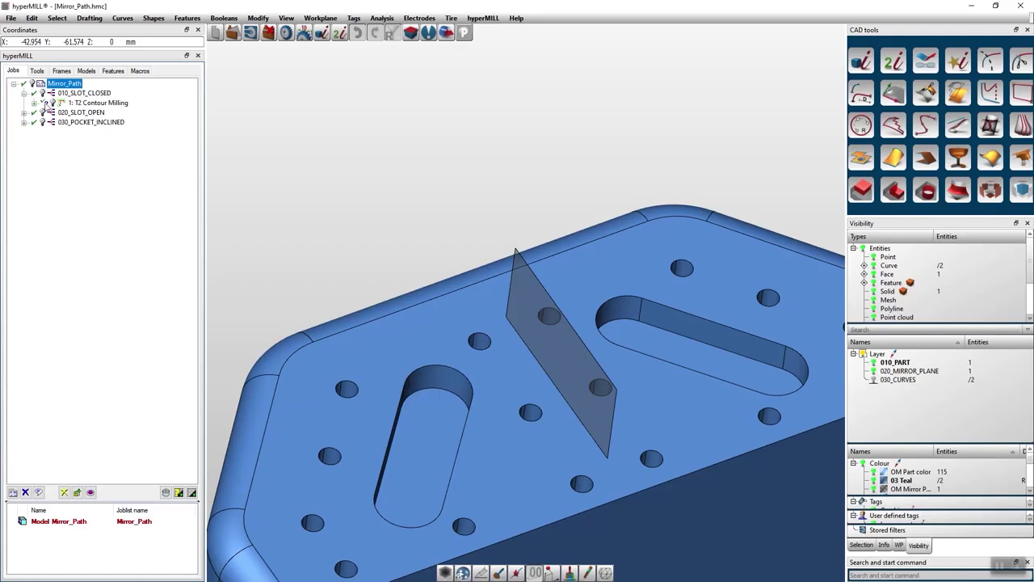
- Display the T2 Contour Milling job's toolpath and start its internal simulation
{"action": "left_click", "coordinate": [51, 106]}
{"action": "right_click", "coordinate": [78, 105]}
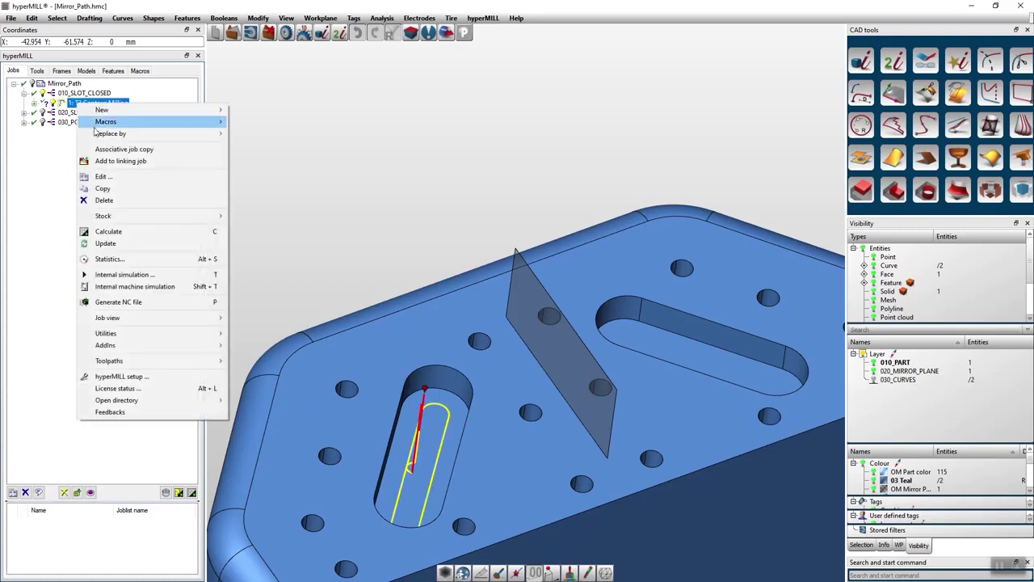
{"action": "left_click", "coordinate": [134, 275]}
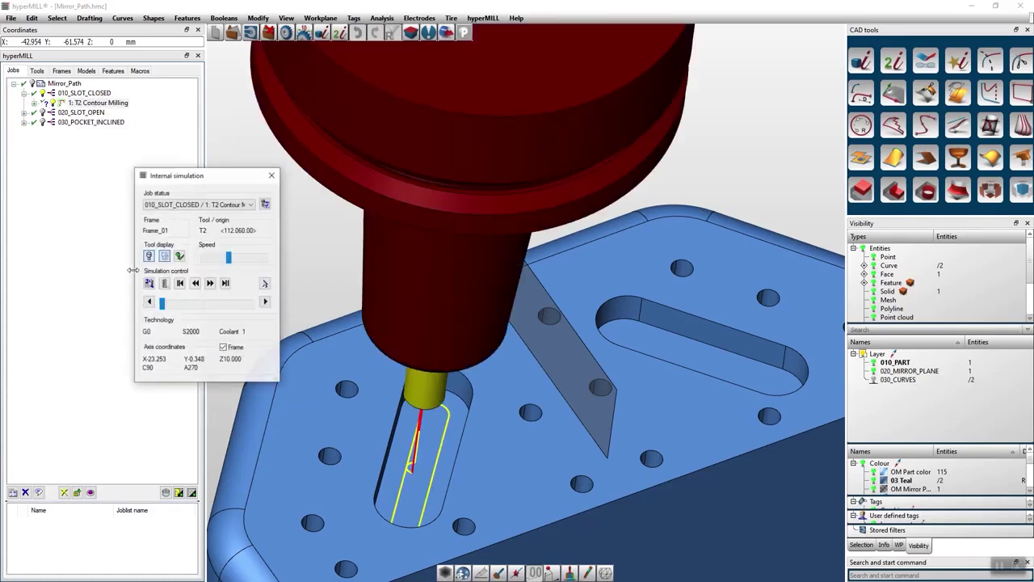
- Step the tool down into the slot, along it and out to the end, then close the simulation
{"action": "left_click", "coordinate": [265, 303]}
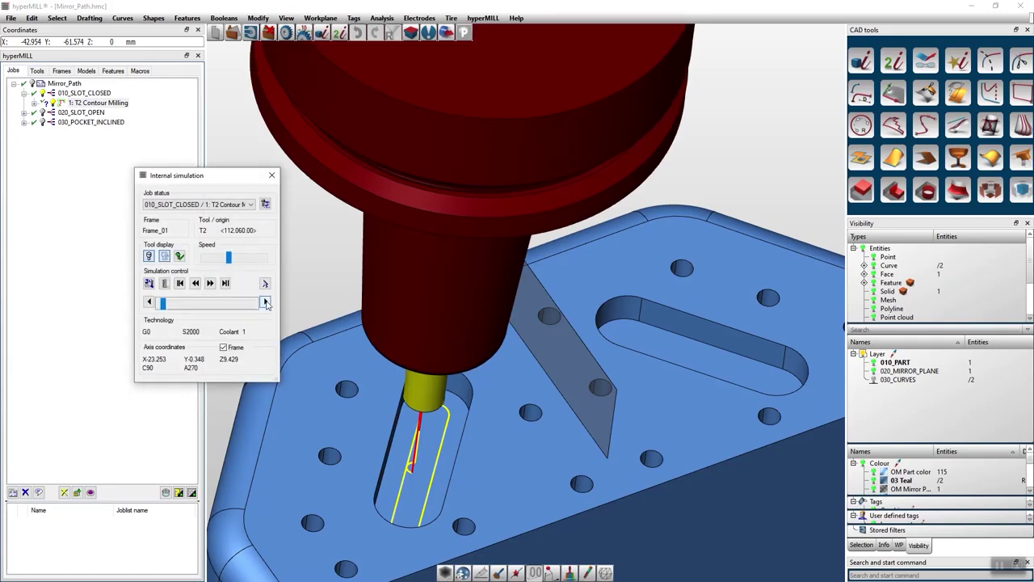
{"action": "left_click", "coordinate": [265, 302]}
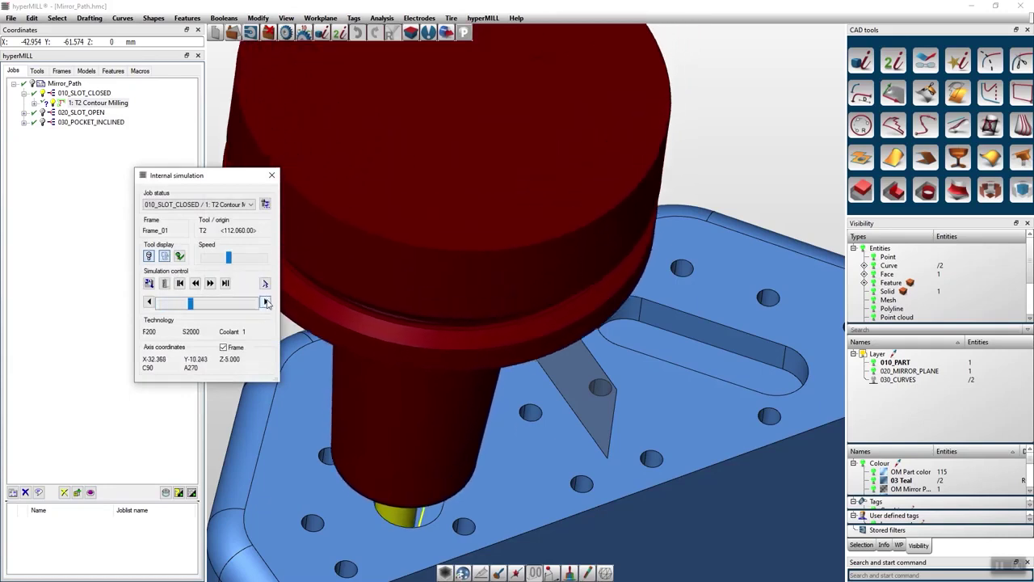
{"action": "left_click", "coordinate": [265, 302]}
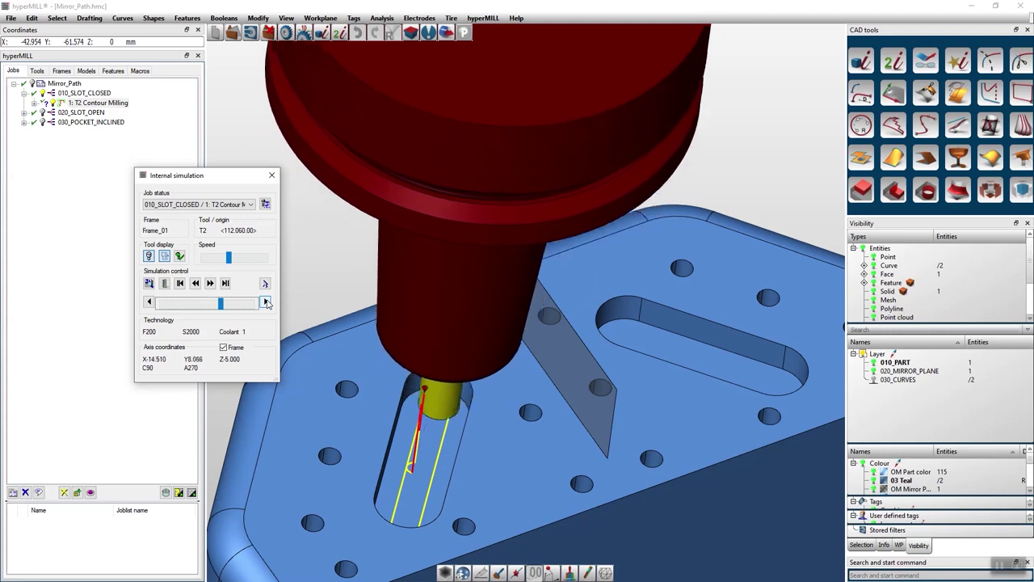
{"action": "left_click", "coordinate": [265, 303]}
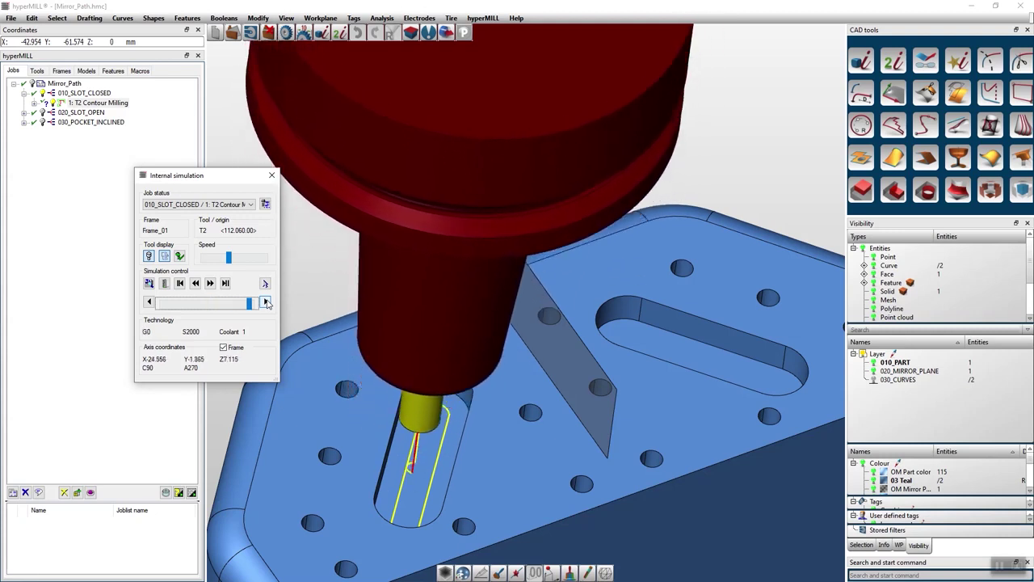
{"action": "left_click", "coordinate": [265, 302]}
{"action": "left_click", "coordinate": [271, 175]}
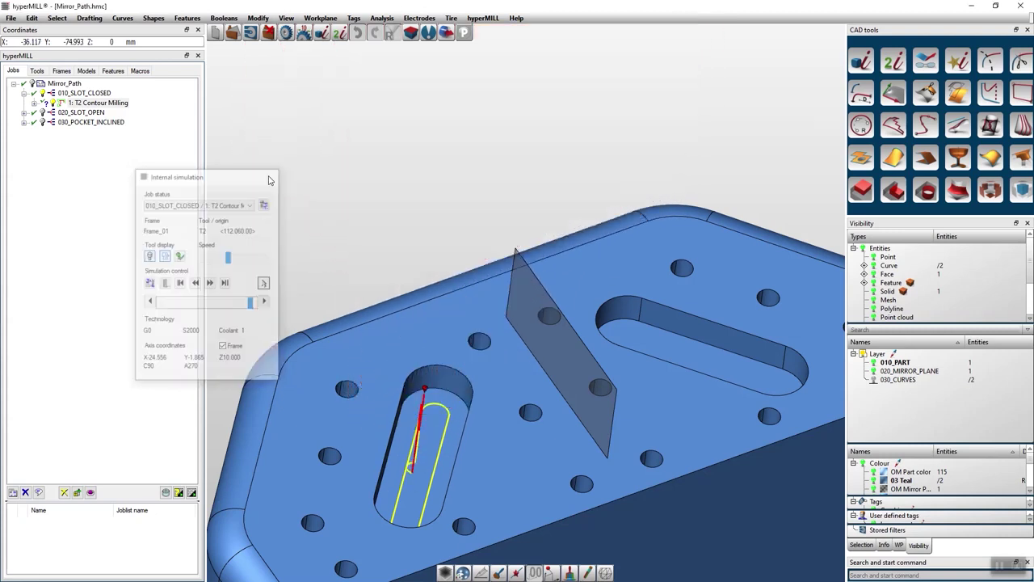
- Give job 1 an active Mirror 1 transformation using the grey plane as mirror plane
{"action": "double_click", "coordinate": [98, 102]}
{"action": "left_click", "coordinate": [356, 69]}
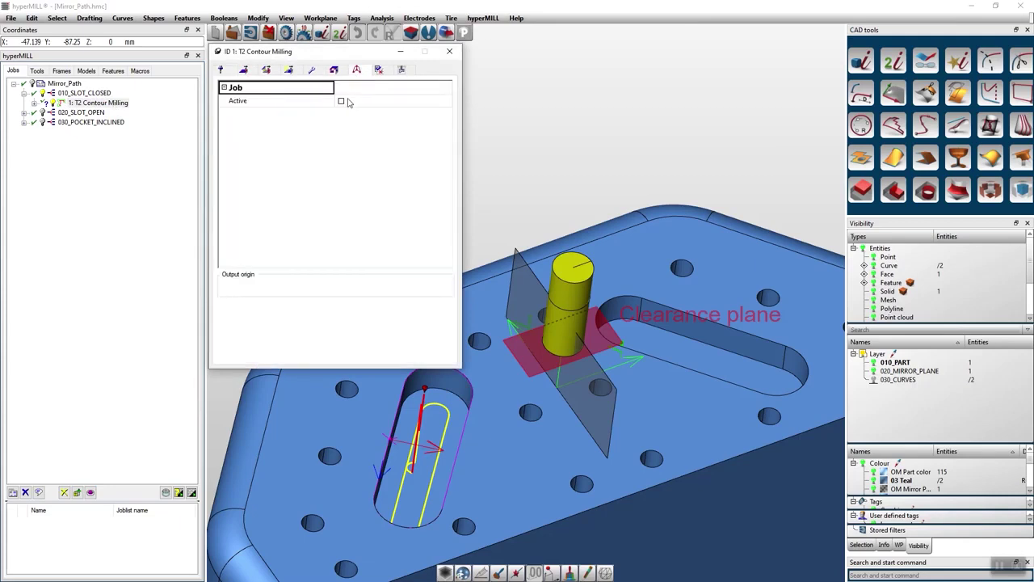
{"action": "left_click", "coordinate": [341, 101]}
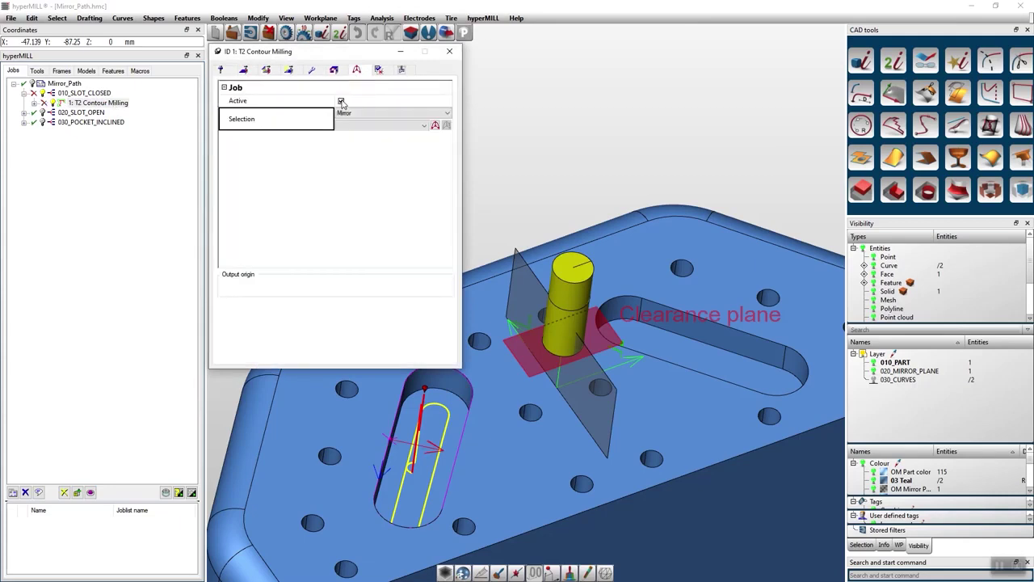
{"action": "left_click", "coordinate": [435, 126]}
{"action": "left_click", "coordinate": [681, 375]}
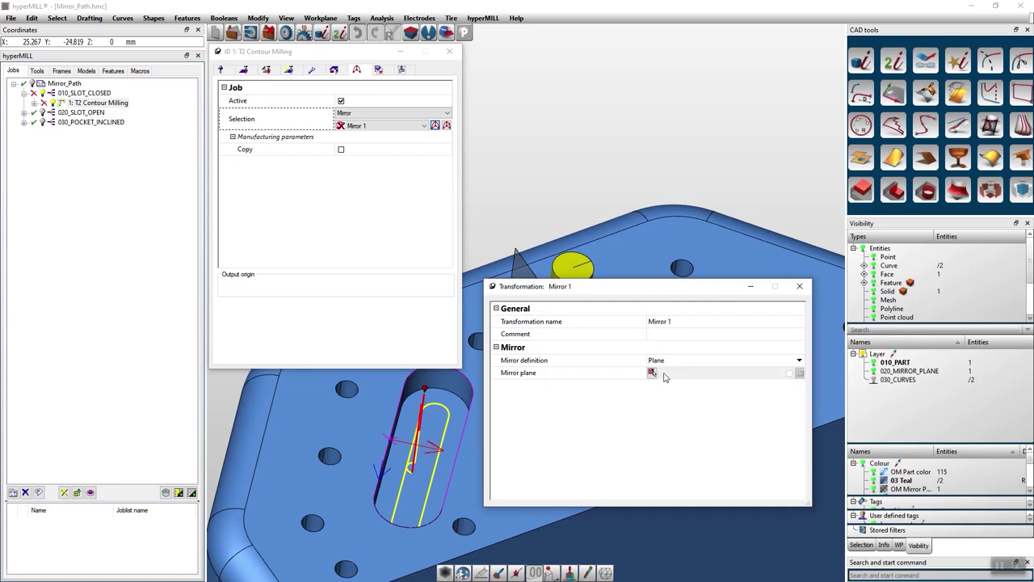
{"action": "left_click", "coordinate": [653, 373]}
{"action": "left_click", "coordinate": [544, 289]}
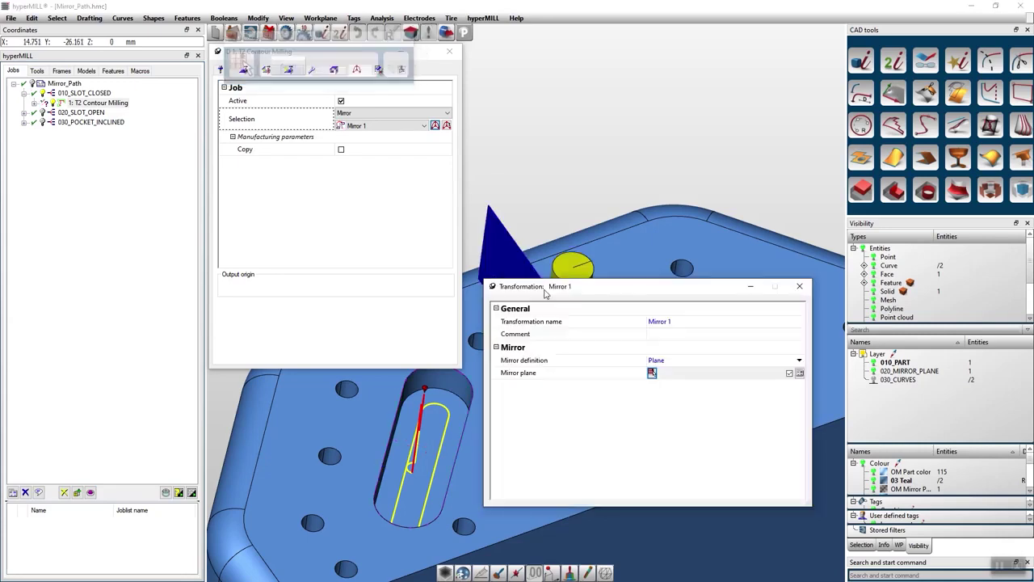
{"action": "left_click", "coordinate": [798, 287]}
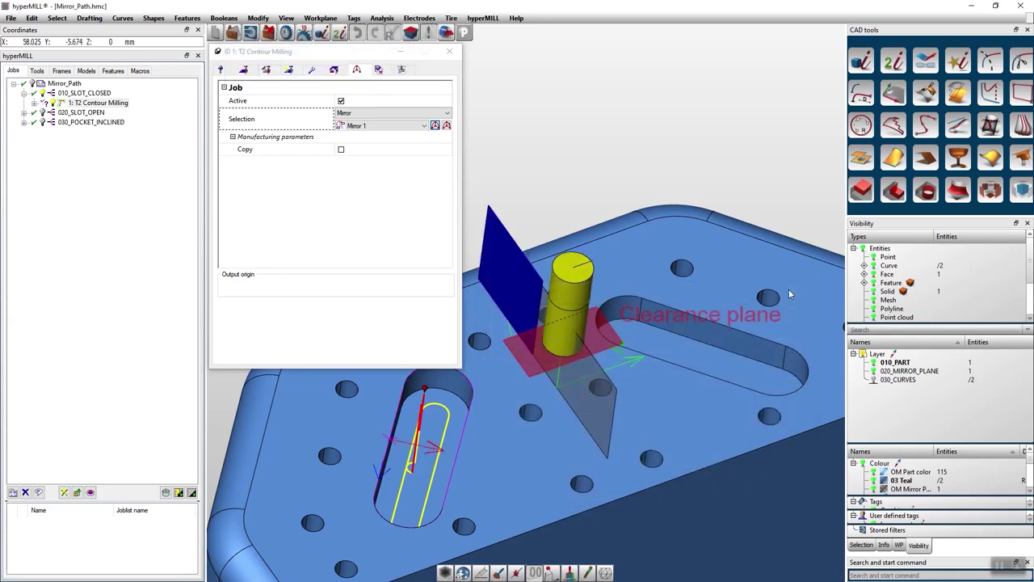
- Keep the original job as a mirrored copy and calculate the toolpaths
{"action": "left_click", "coordinate": [341, 150]}
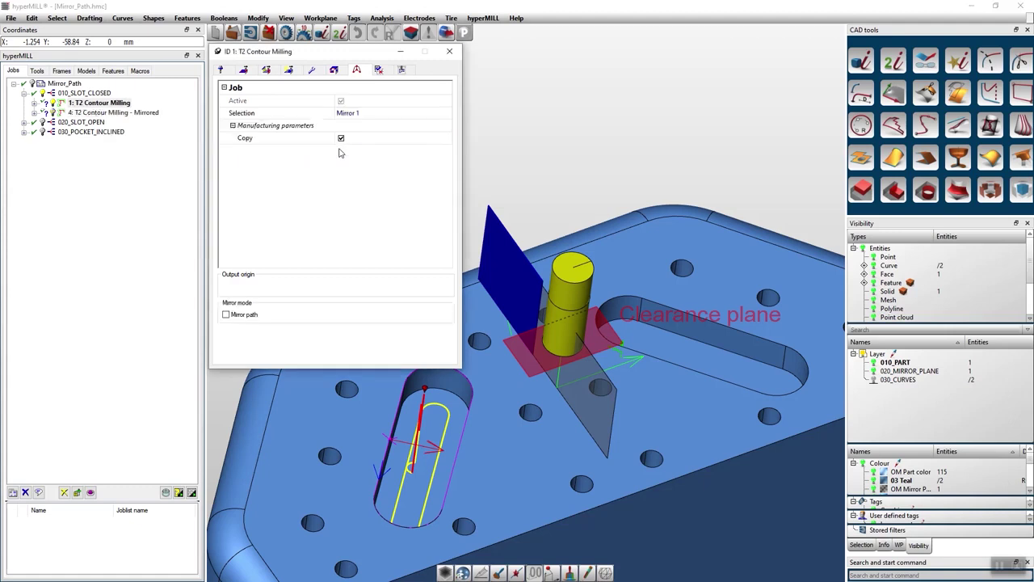
{"action": "left_click", "coordinate": [266, 67]}
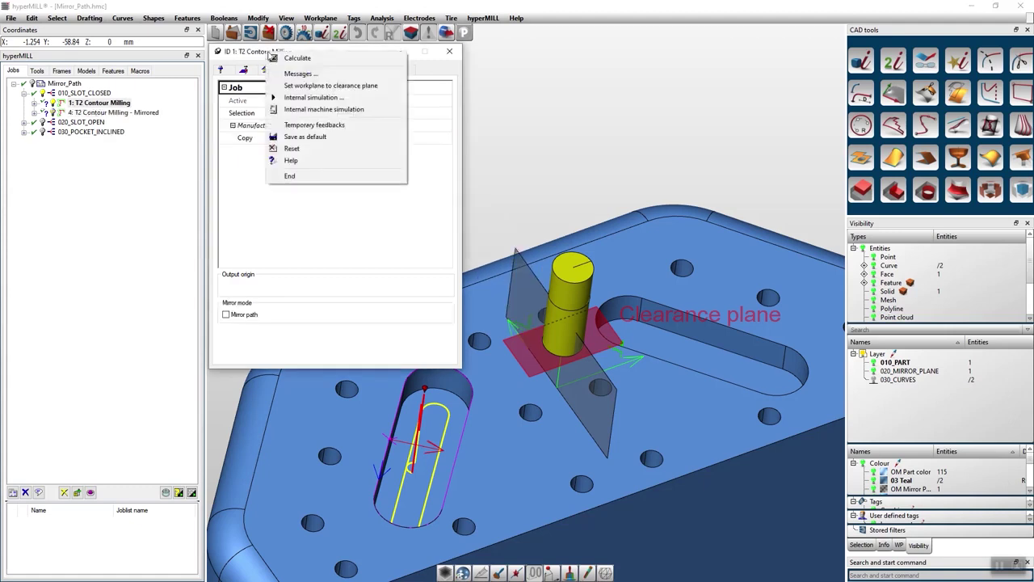
{"action": "left_click", "coordinate": [386, 58]}
- Play the 010_SLOT_CLOSED internal simulation through the original and mirrored slot toolpaths
{"action": "left_click", "coordinate": [449, 53]}
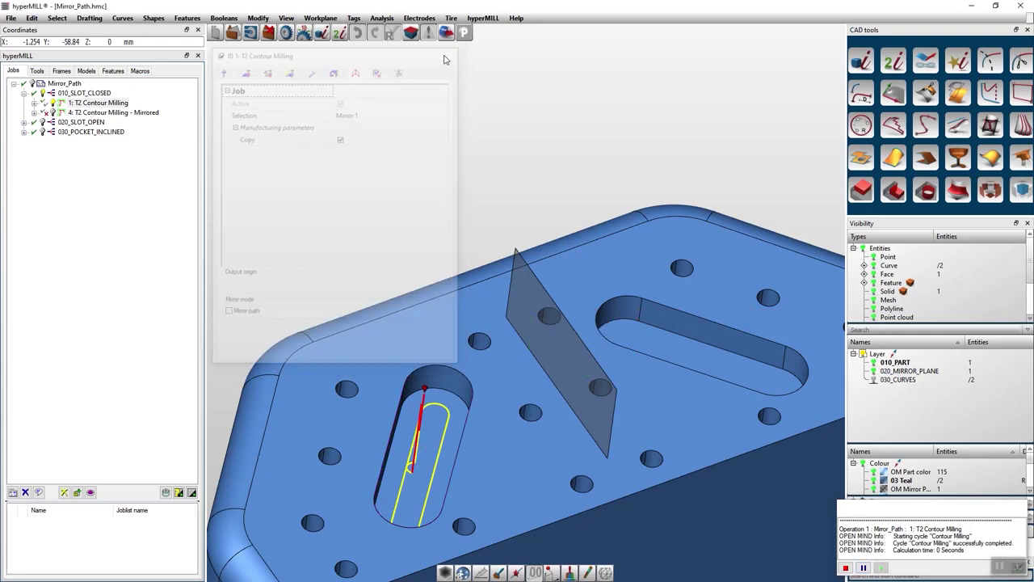
{"action": "right_click", "coordinate": [97, 94]}
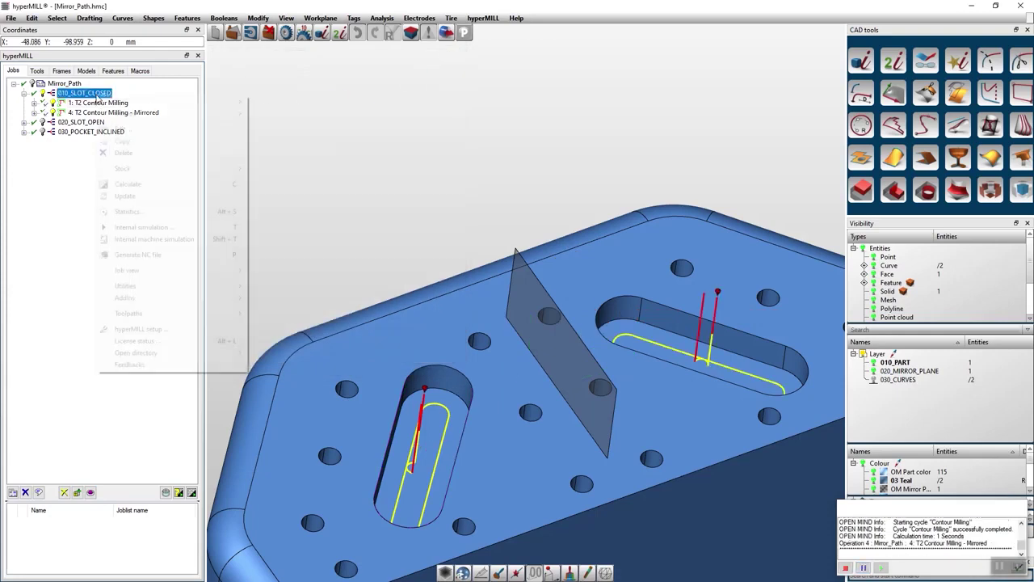
{"action": "left_click", "coordinate": [129, 227]}
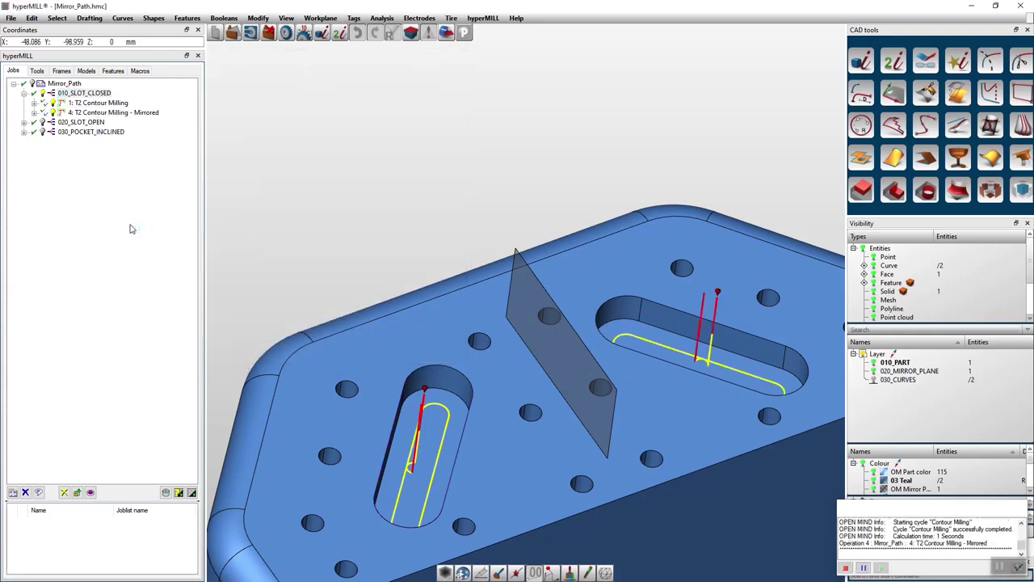
{"action": "left_click", "coordinate": [264, 302]}
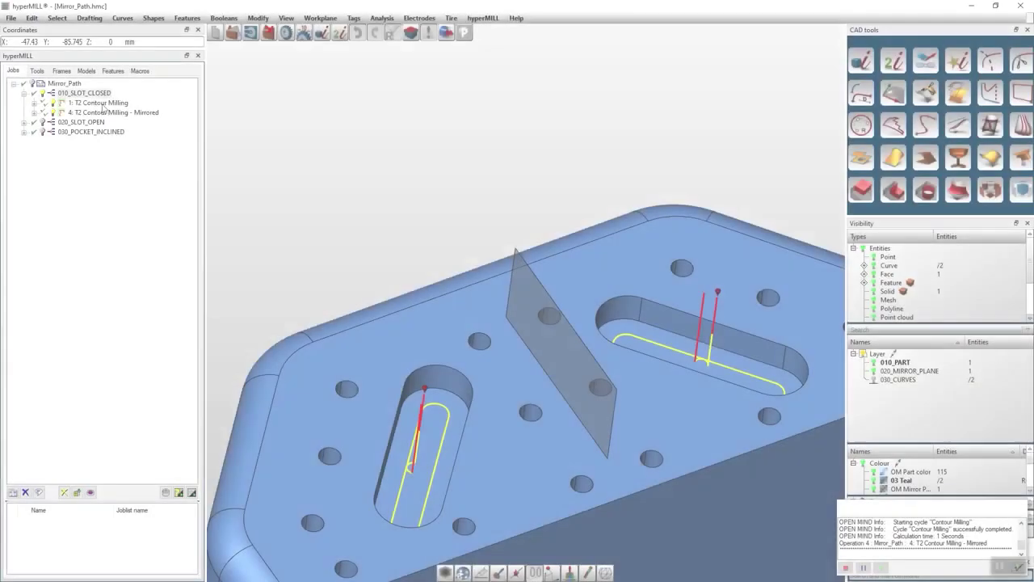
- Enable Mirror path for job 1's Mirror 1 transformation and recalculate both toolpaths
{"action": "double_click", "coordinate": [98, 103]}
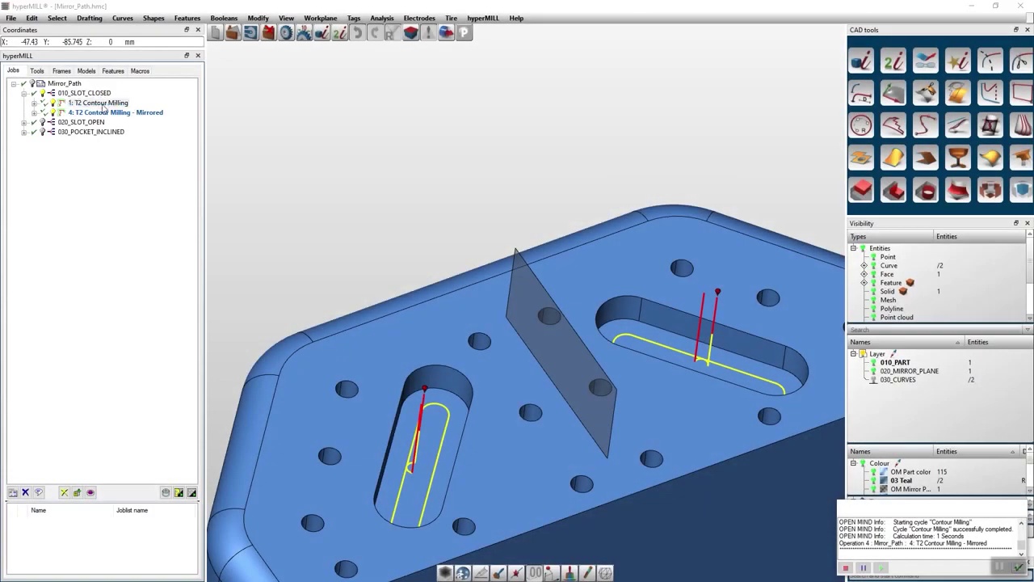
{"action": "left_click", "coordinate": [357, 71]}
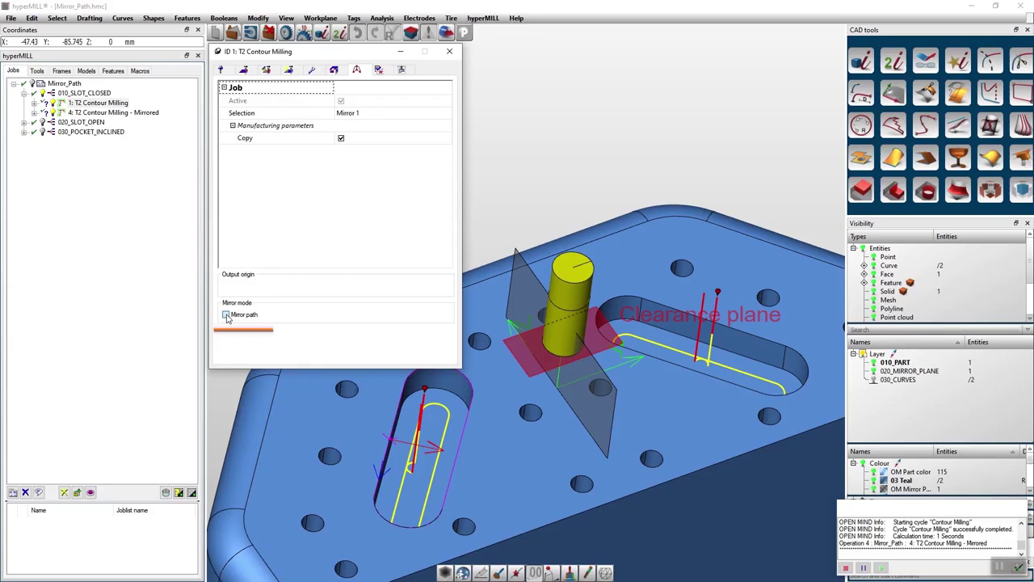
{"action": "left_click", "coordinate": [267, 68]}
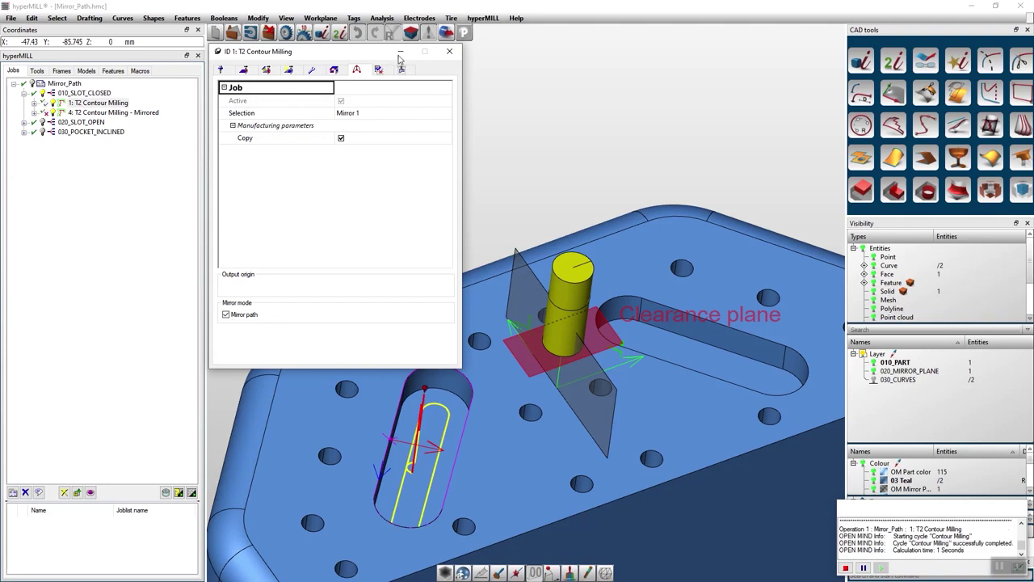
{"action": "left_click", "coordinate": [447, 53]}
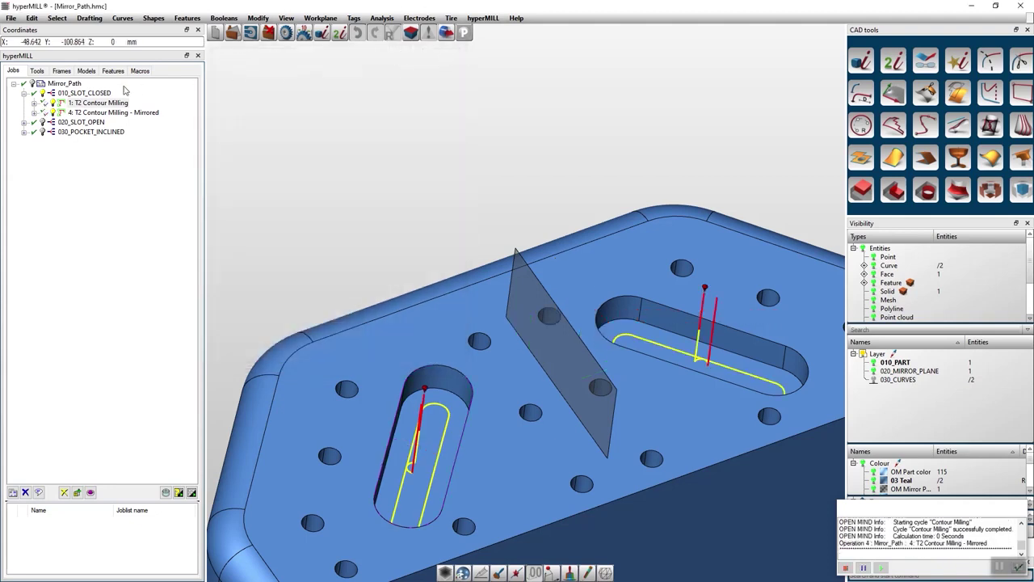
- Re-run the 010_SLOT_CLOSED simulation, then display job 2: T2 Contour Milling on 3D Model
{"action": "right_click", "coordinate": [80, 97]}
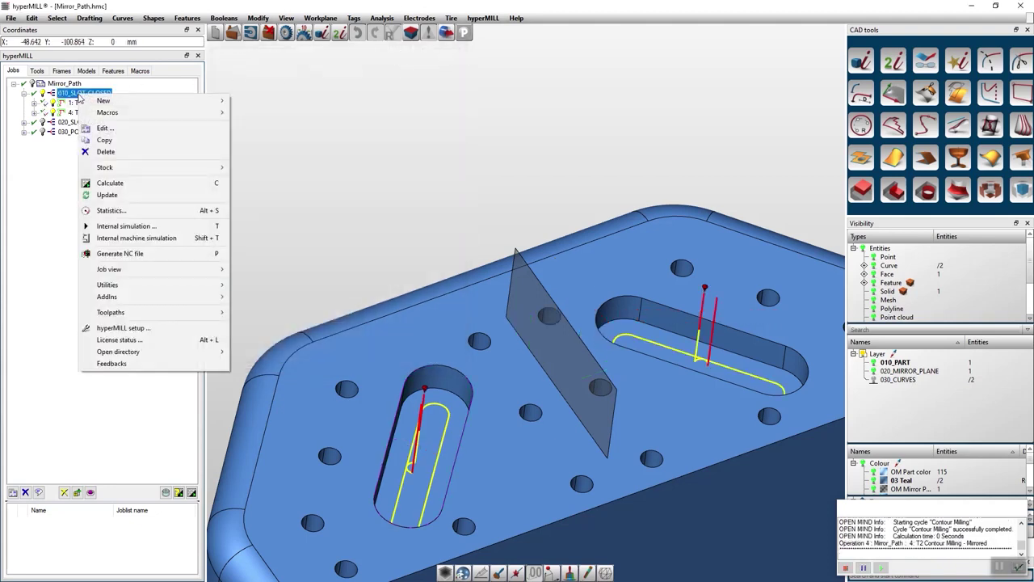
{"action": "left_click", "coordinate": [128, 226]}
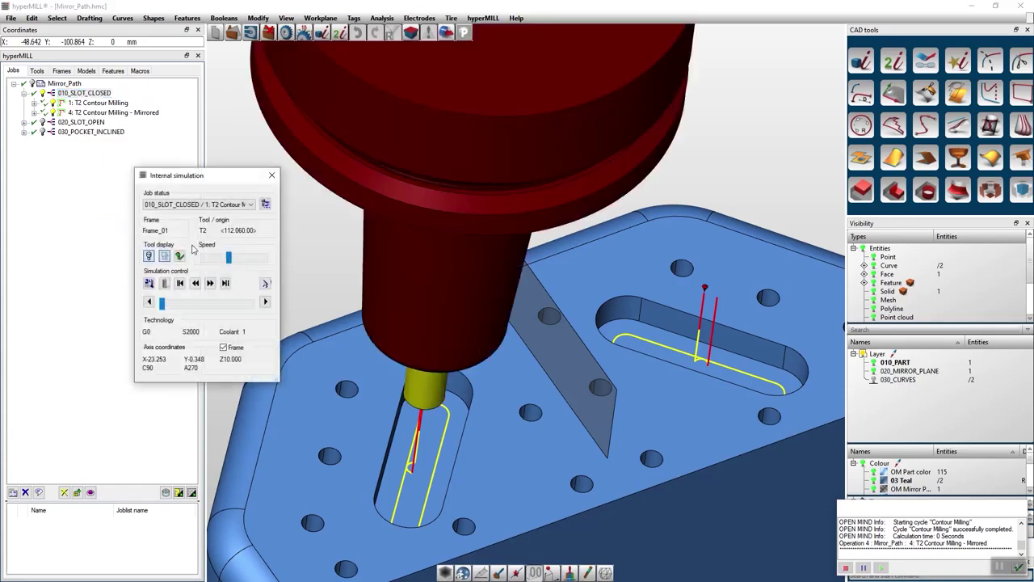
{"action": "left_click", "coordinate": [264, 302]}
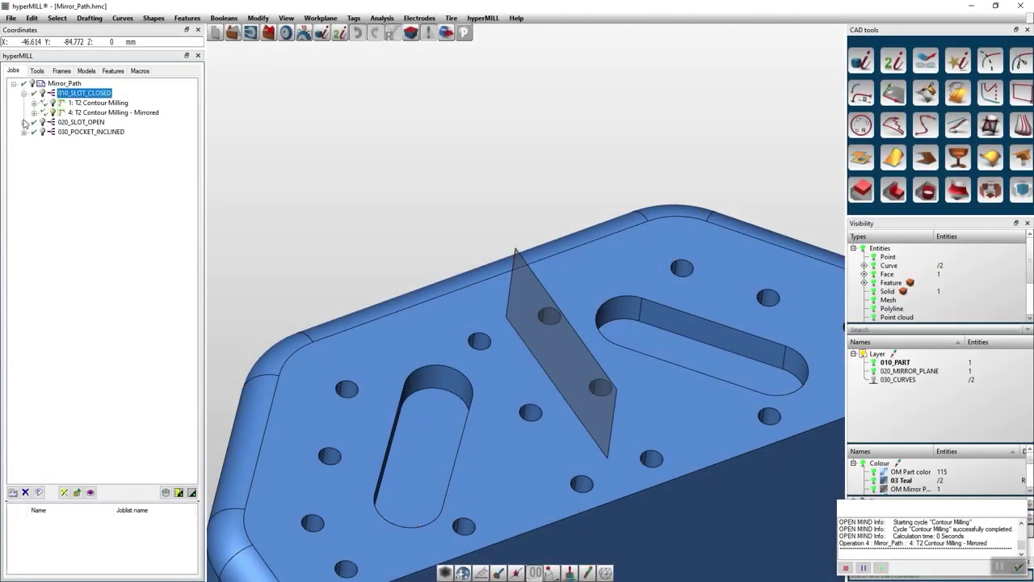
{"action": "left_click", "coordinate": [51, 132]}
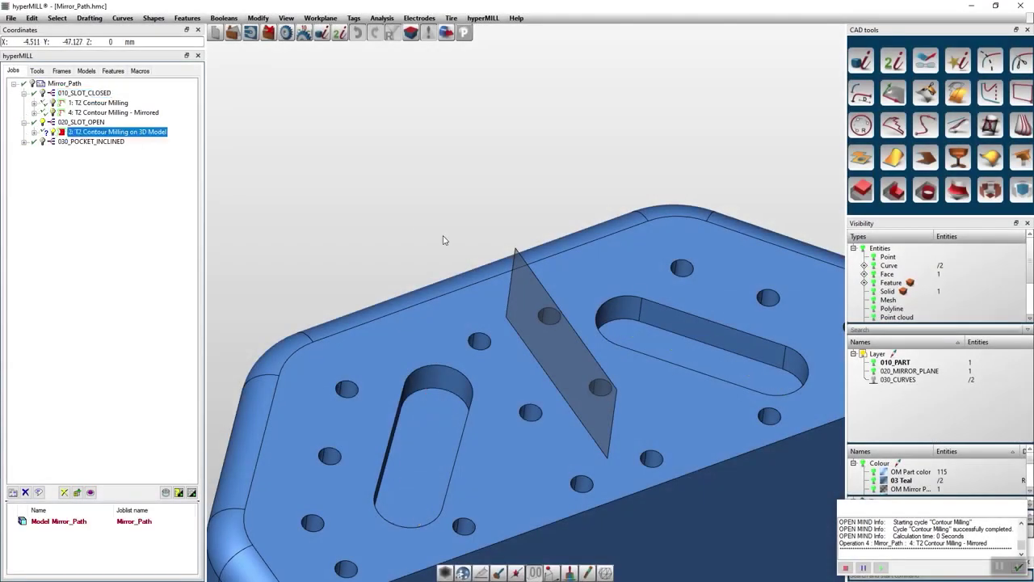
{"action": "middle_click_drag", "start_coordinate": [443, 240], "coordinate": [561, 275]}
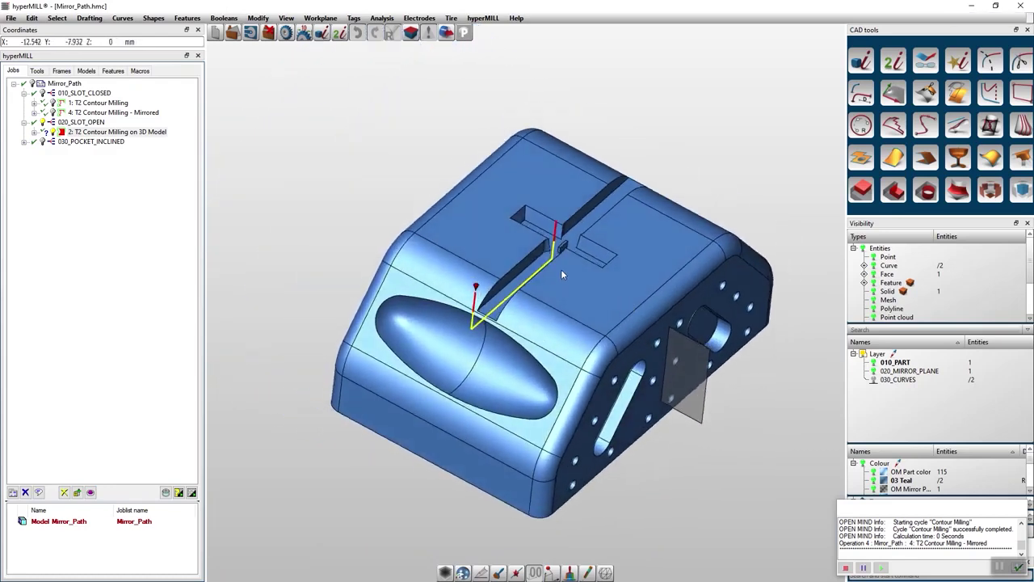
- Run the internal simulation of job 2: T2 Contour Milling on 3D Model in the open slot
{"action": "scroll", "coordinate": [562, 275], "scroll_direction": "up", "scroll_amount": 5}
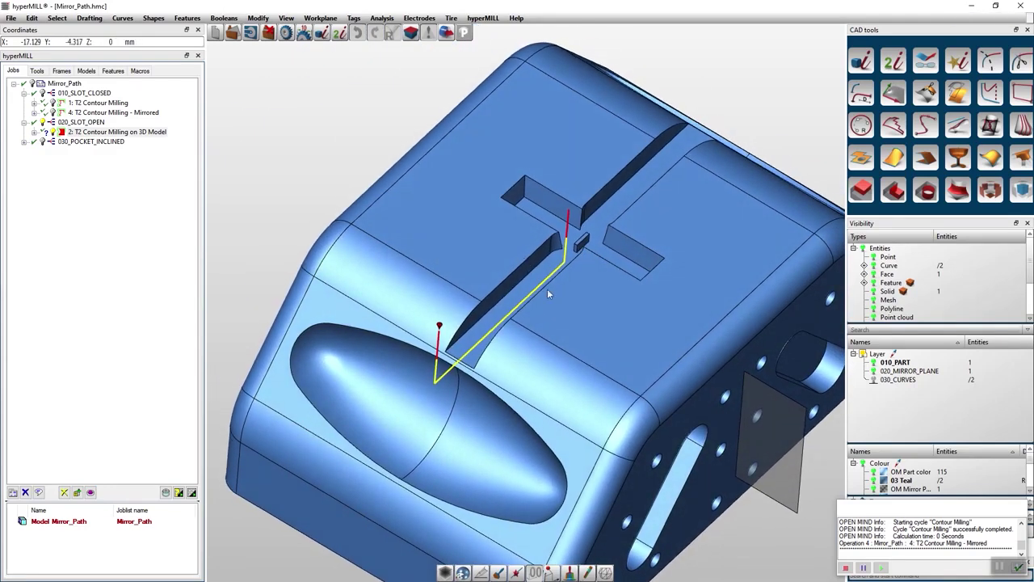
{"action": "scroll", "coordinate": [550, 292], "scroll_direction": "down", "scroll_amount": 3}
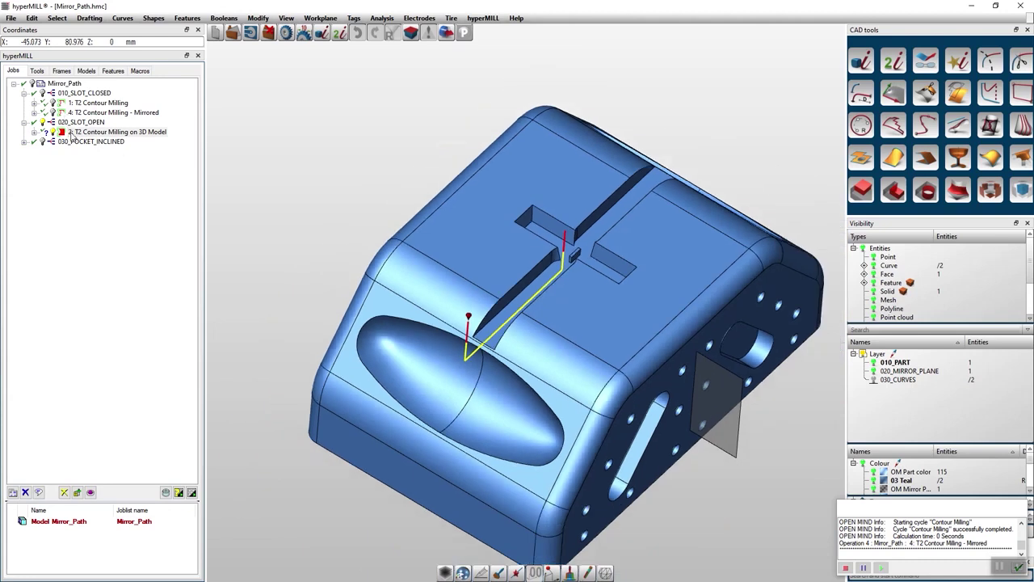
{"action": "right_click", "coordinate": [71, 136]}
{"action": "left_click", "coordinate": [151, 302]}
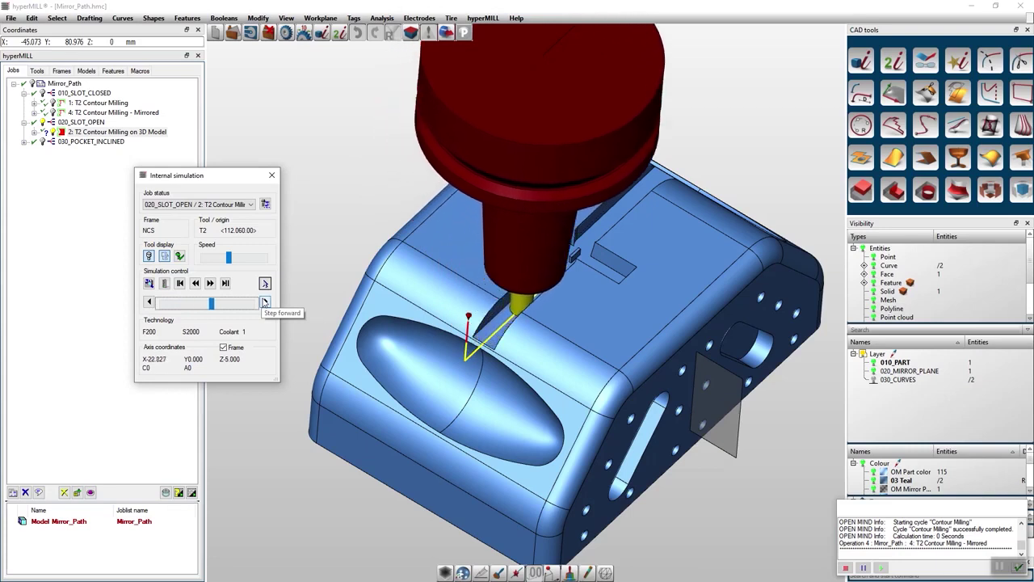
- Close the simulation and set job 2 to make an active mirrored copy across Mirror 1
{"action": "left_click", "coordinate": [271, 177]}
{"action": "double_click", "coordinate": [107, 132]}
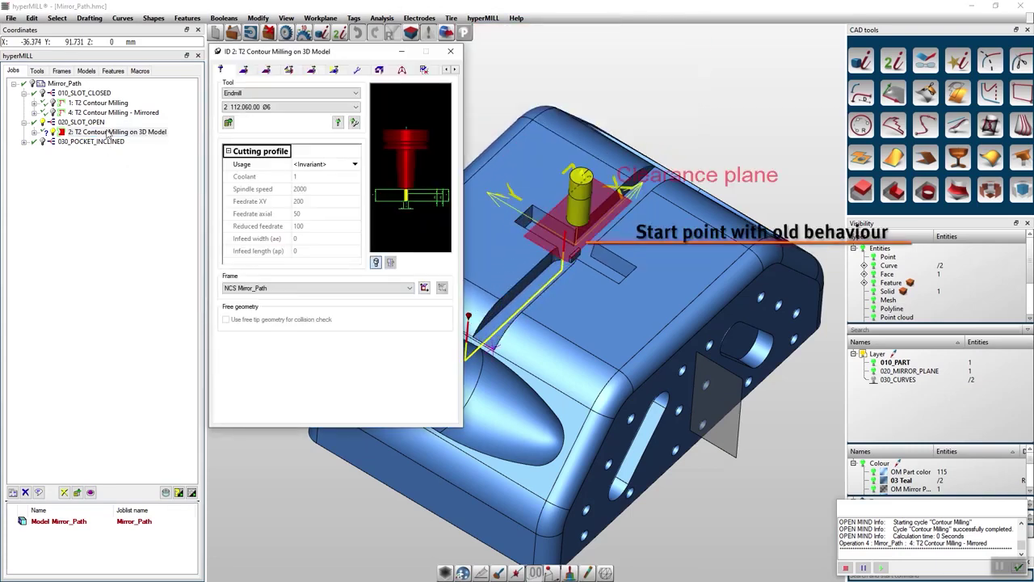
{"action": "left_click", "coordinate": [403, 70]}
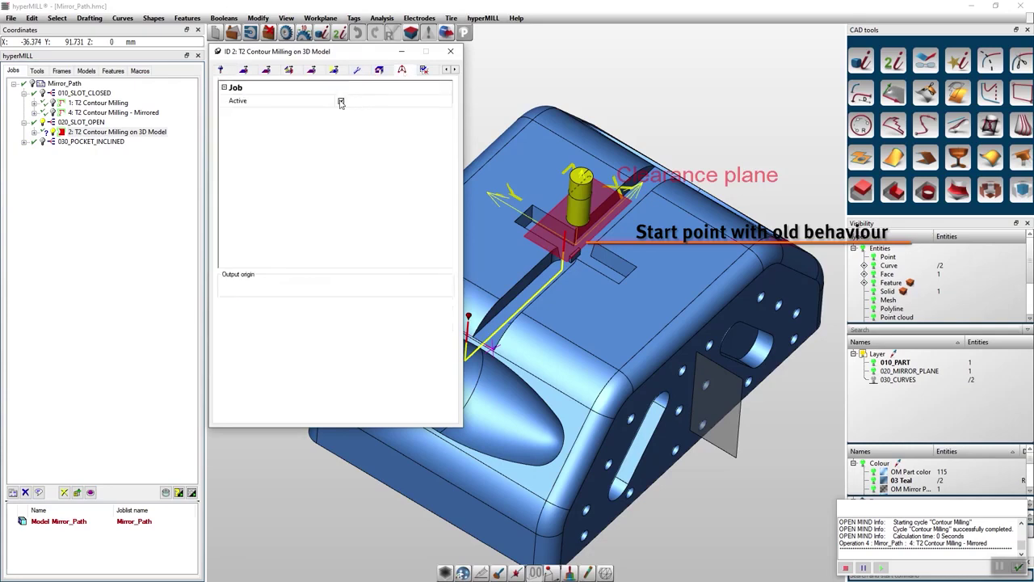
{"action": "left_click", "coordinate": [341, 102]}
{"action": "left_click", "coordinate": [364, 126]}
{"action": "left_click", "coordinate": [361, 142]}
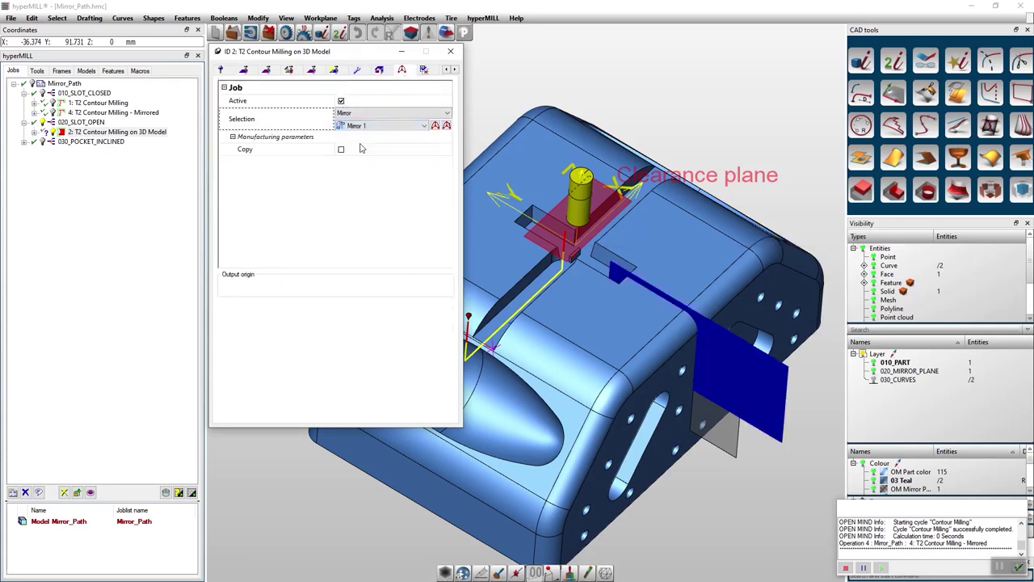
{"action": "left_click", "coordinate": [341, 150]}
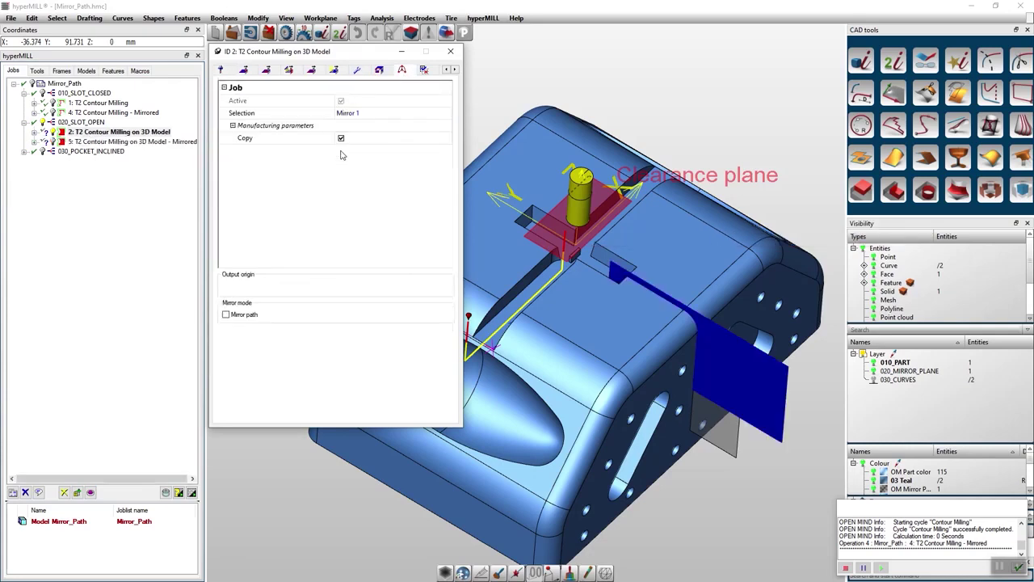
- Calculate job 2 and its mirrored copy, then enlarge the log to read the shank-collision error
{"action": "right_click", "coordinate": [279, 53]}
{"action": "left_click", "coordinate": [310, 58]}
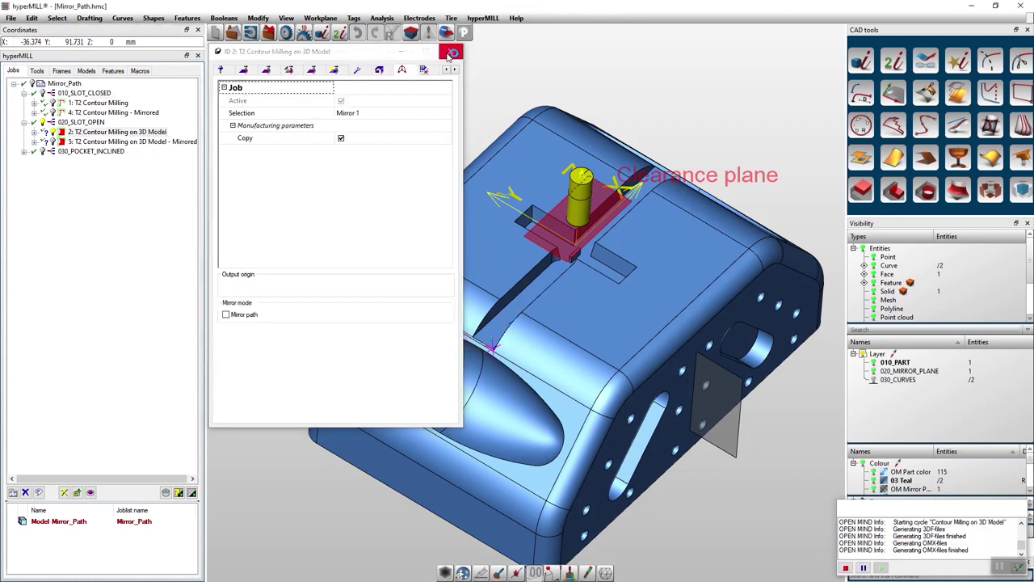
{"action": "left_click", "coordinate": [449, 53]}
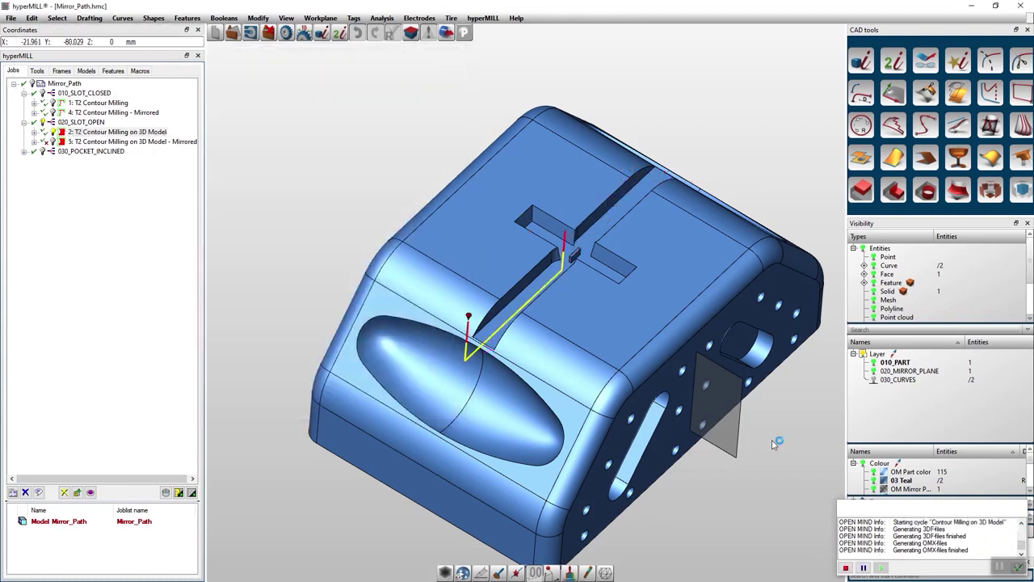
{"action": "left_click_drag", "start_coordinate": [841, 501], "coordinate": [789, 416]}
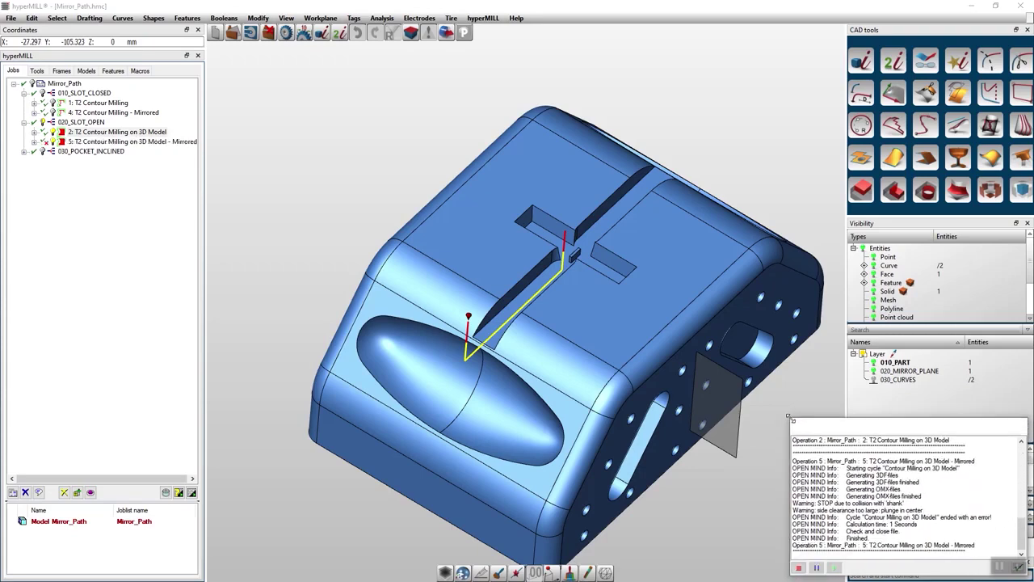
- Switch job 2 to Mirror path mode so its mirrored copy calculates without collision
{"action": "double_click", "coordinate": [116, 132]}
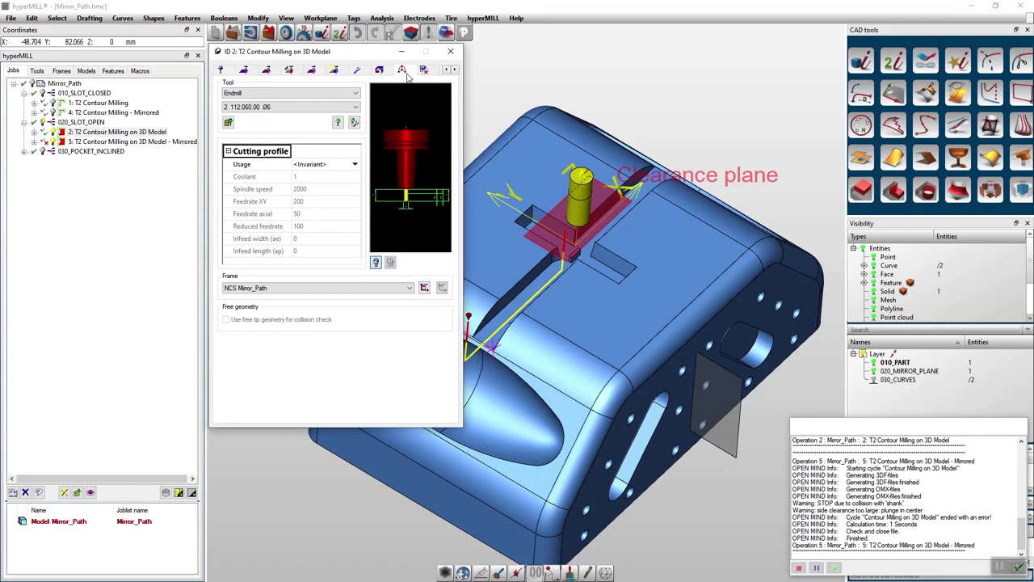
{"action": "left_click", "coordinate": [403, 71]}
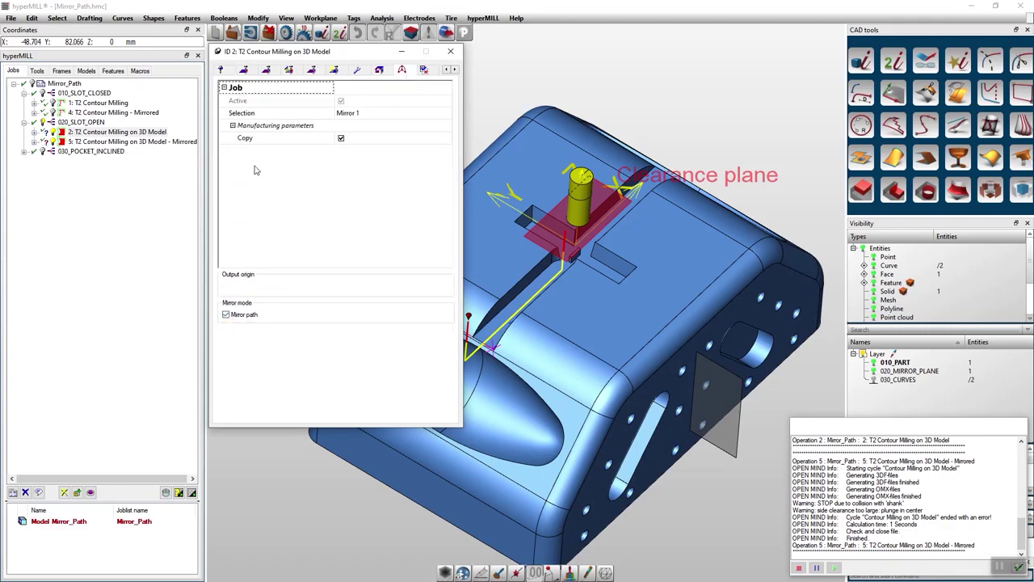
{"action": "left_click", "coordinate": [446, 53]}
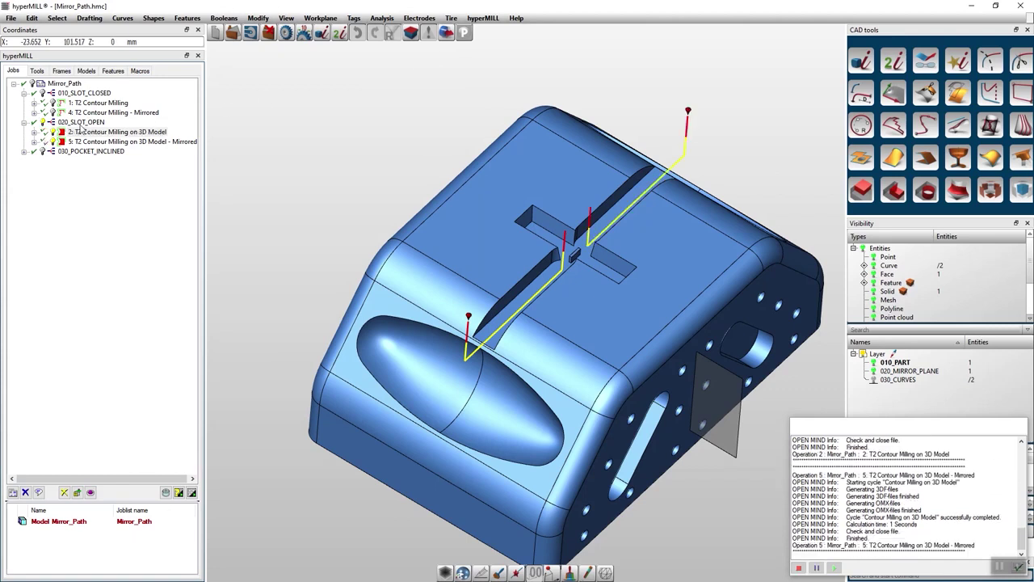
- Simulate the 020_SLOT_OPEN jobs, stepping along the original and mirrored toolpaths
{"action": "right_click", "coordinate": [81, 127]}
{"action": "left_click", "coordinate": [118, 255]}
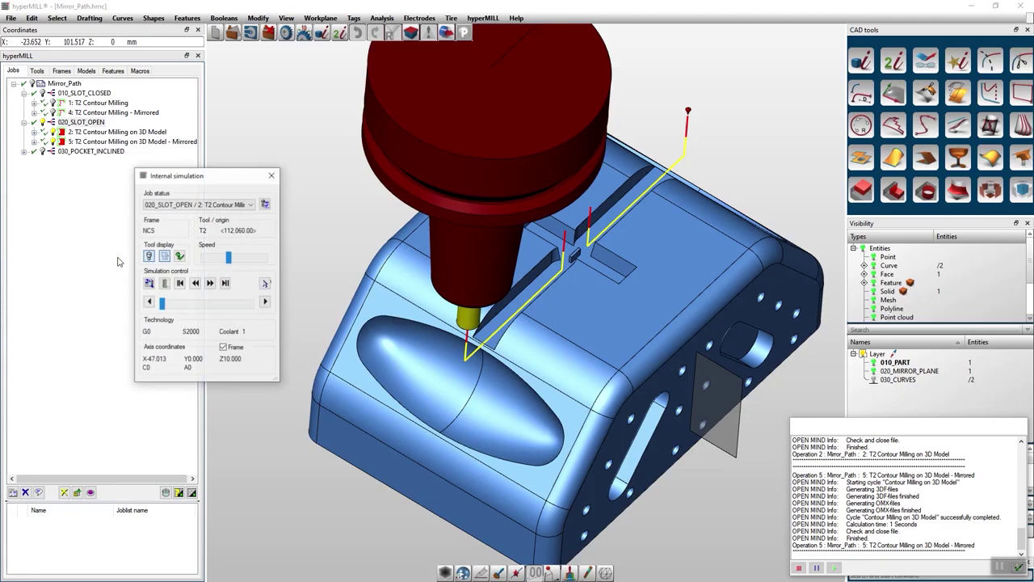
{"action": "left_click", "coordinate": [264, 301]}
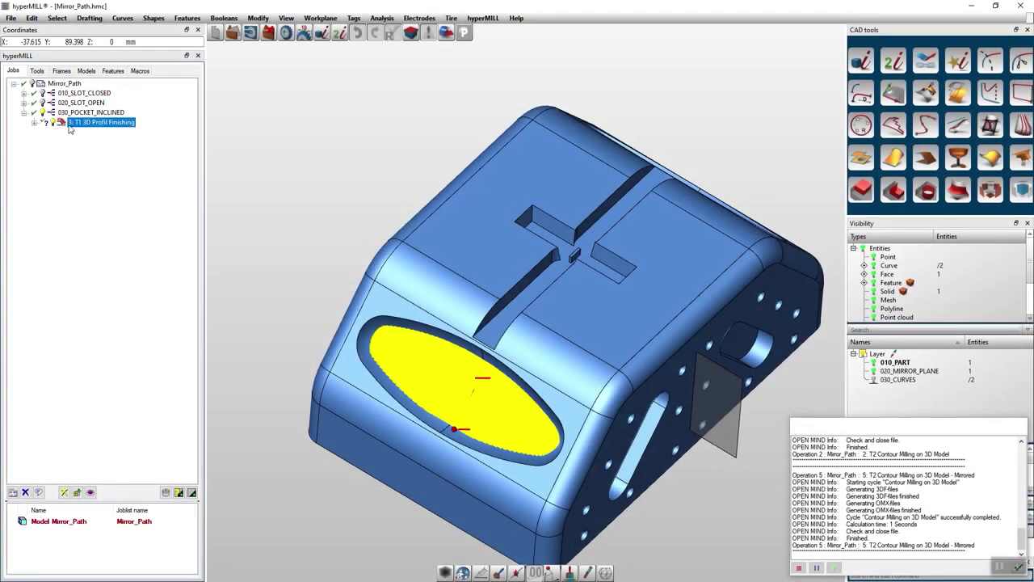
- Give job 3: T1 3D Profil Finishing an active Mirror 1 copy and calculate it
{"action": "double_click", "coordinate": [72, 125]}
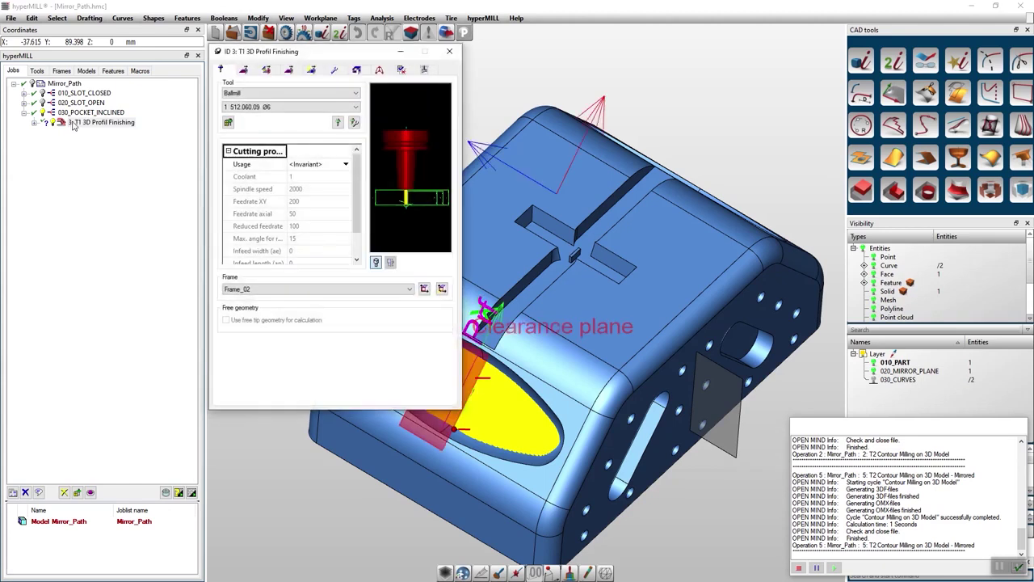
{"action": "left_click", "coordinate": [379, 71]}
{"action": "left_click", "coordinate": [341, 102]}
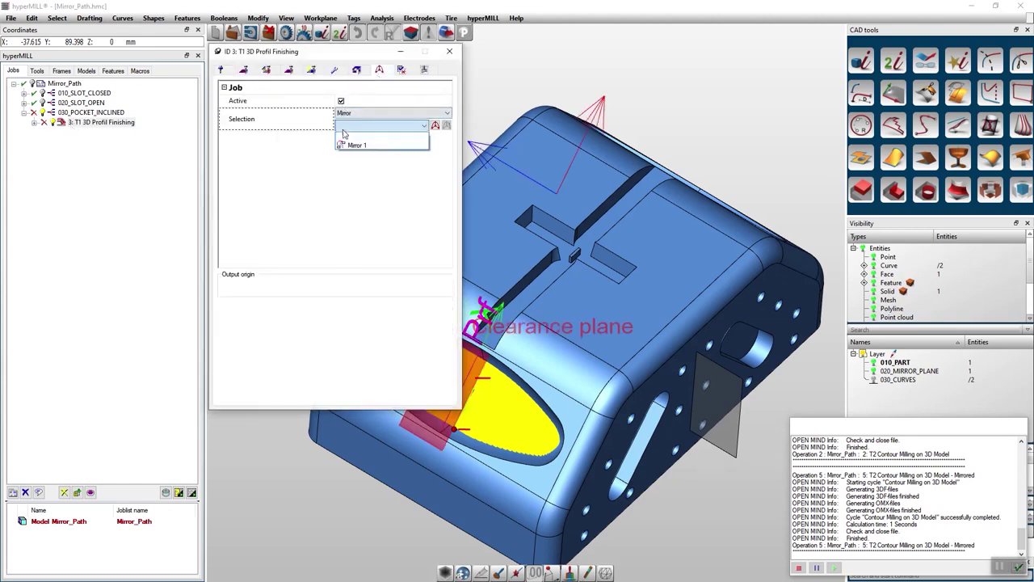
{"action": "left_click", "coordinate": [356, 145]}
{"action": "left_click", "coordinate": [341, 138]}
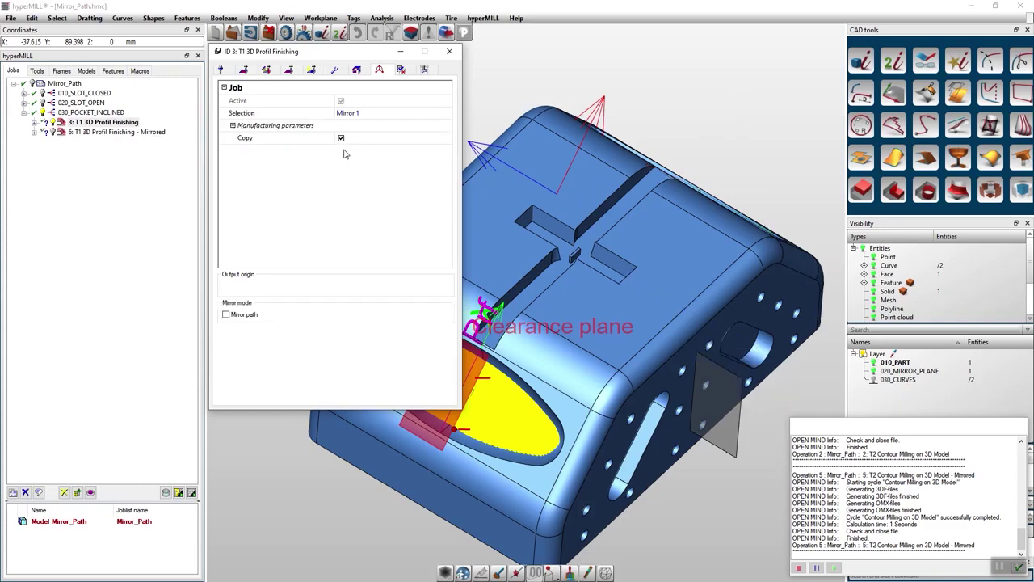
{"action": "right_click", "coordinate": [269, 55]}
{"action": "left_click", "coordinate": [339, 65]}
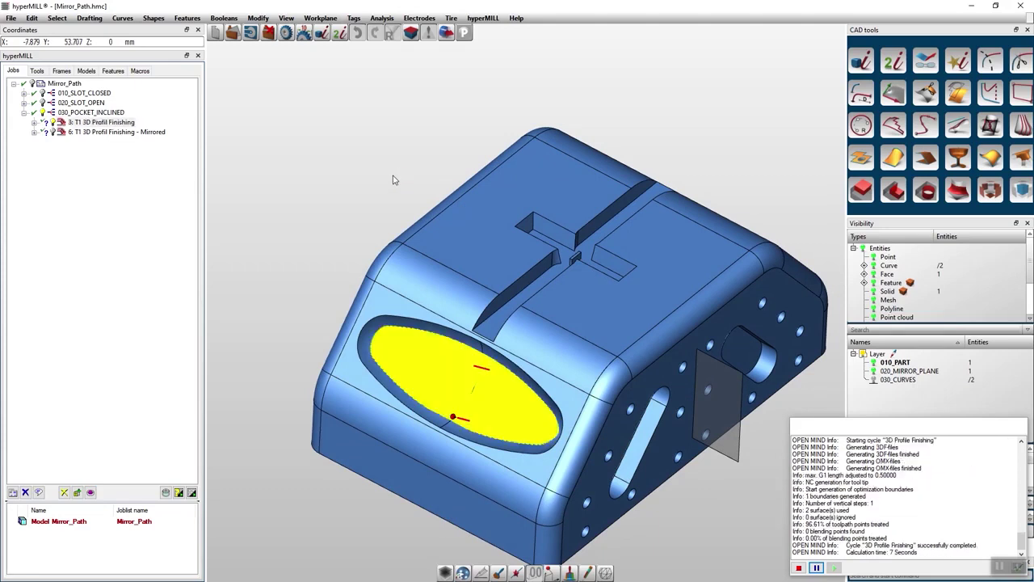
{"action": "middle_click_drag", "start_coordinate": [473, 240], "coordinate": [437, 326]}
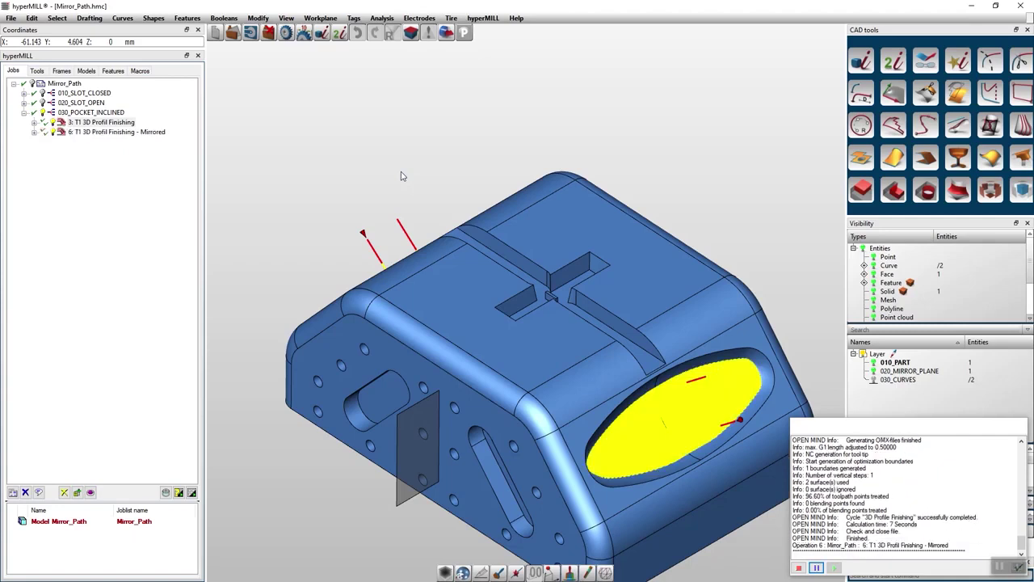
- Enable Mirror path on job 3, recalculate it, and inspect the original and mirrored pockets
{"action": "double_click", "coordinate": [98, 123]}
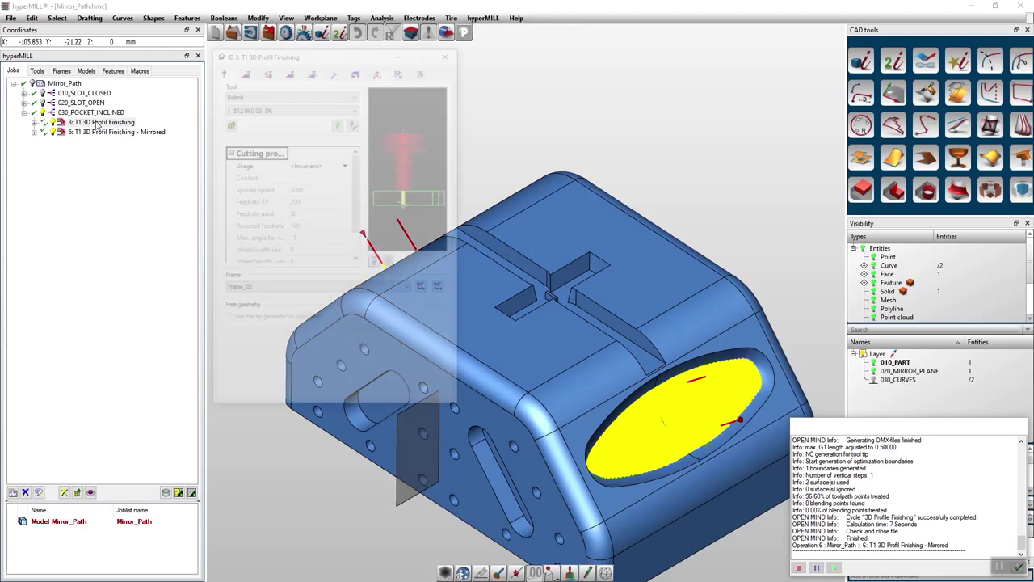
{"action": "left_click", "coordinate": [378, 70]}
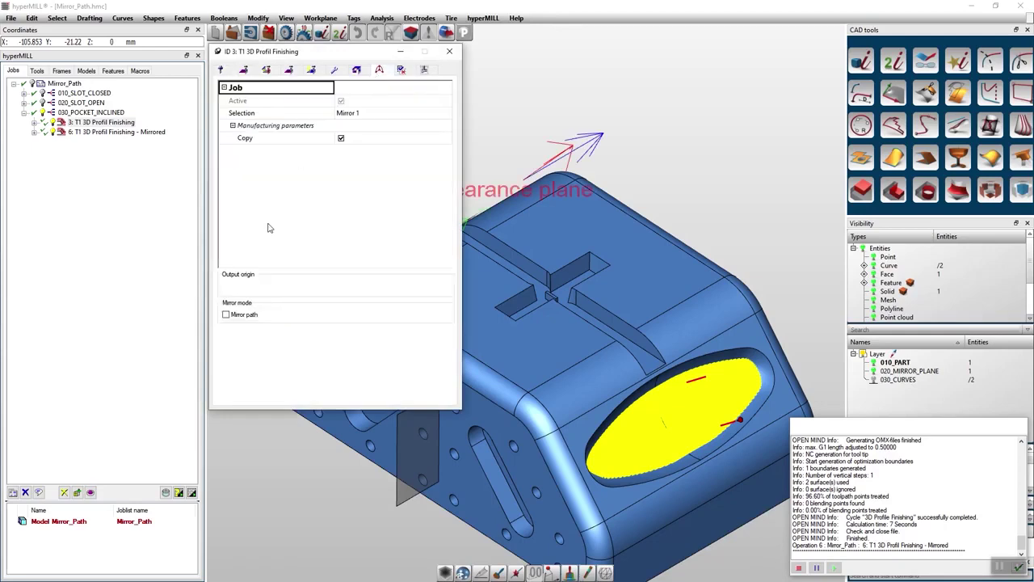
{"action": "right_click", "coordinate": [313, 52]}
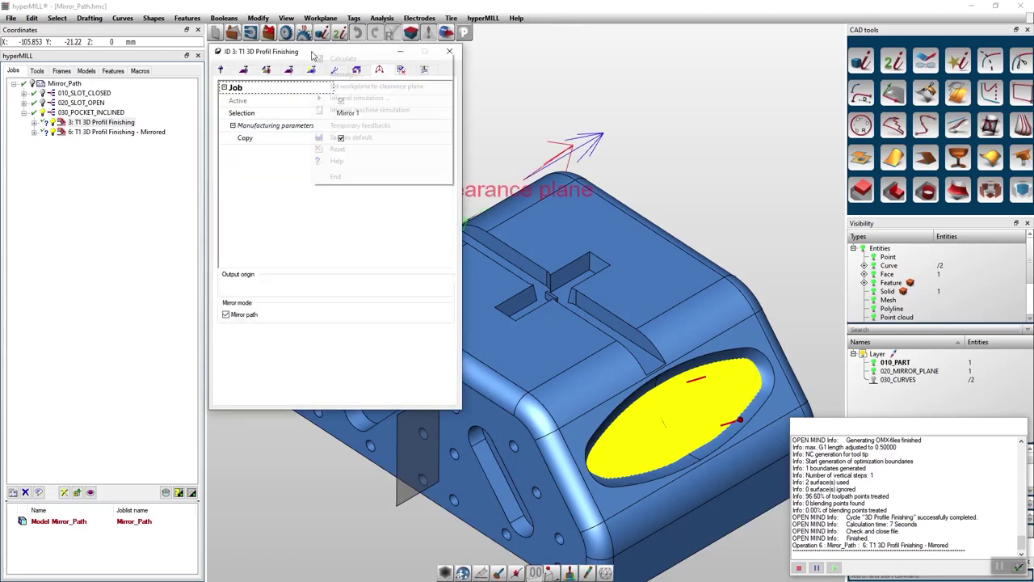
{"action": "left_click", "coordinate": [355, 60]}
{"action": "left_click", "coordinate": [447, 52]}
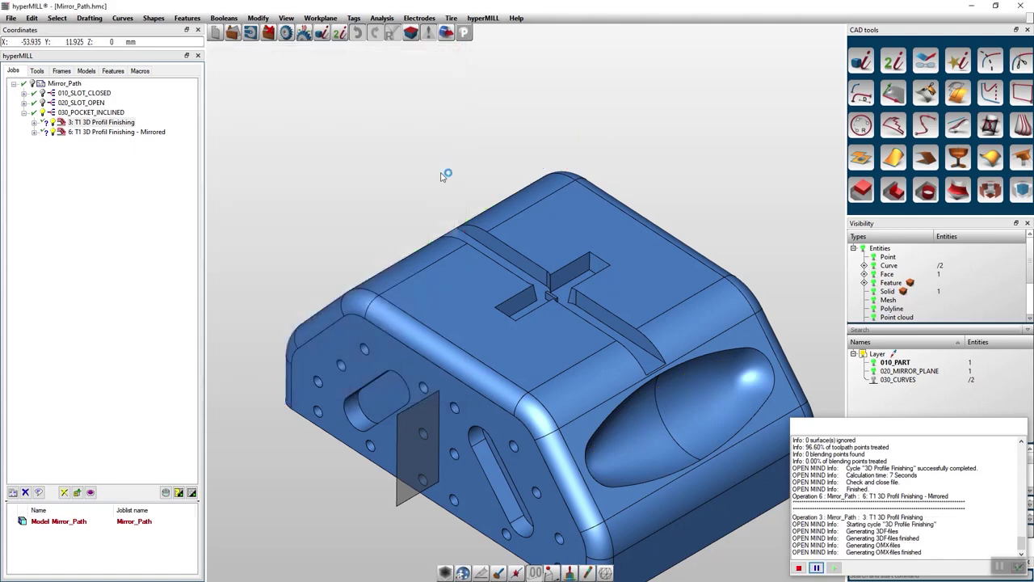
{"action": "middle_click_drag", "start_coordinate": [442, 173], "coordinate": [579, 204]}
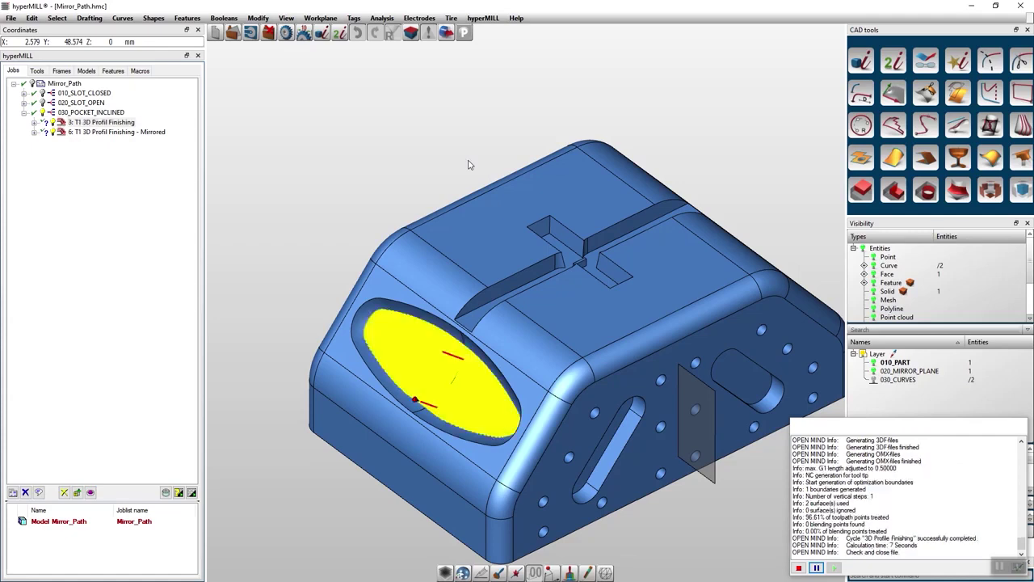
{"action": "middle_click_drag", "start_coordinate": [480, 166], "coordinate": [326, 199]}
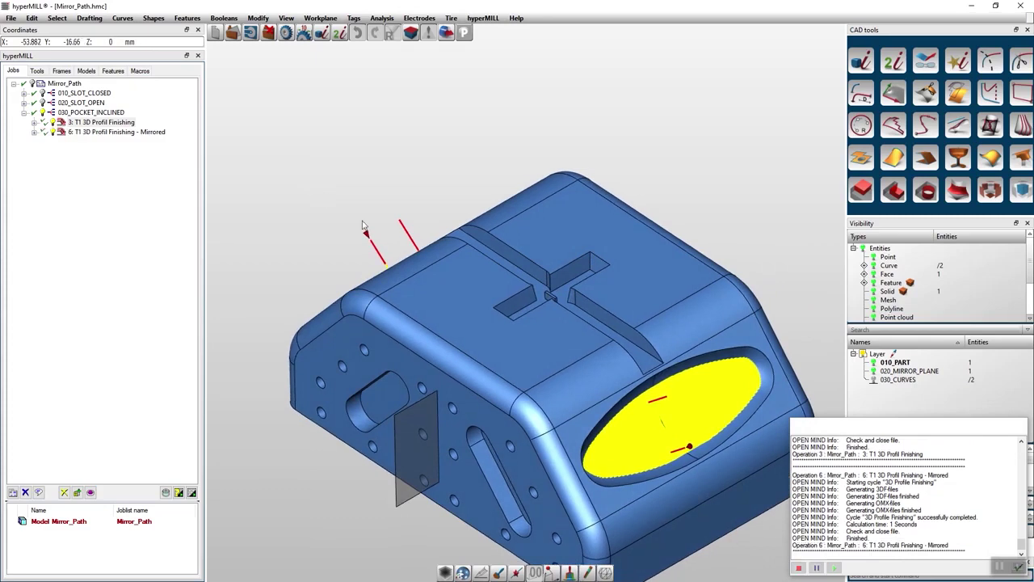